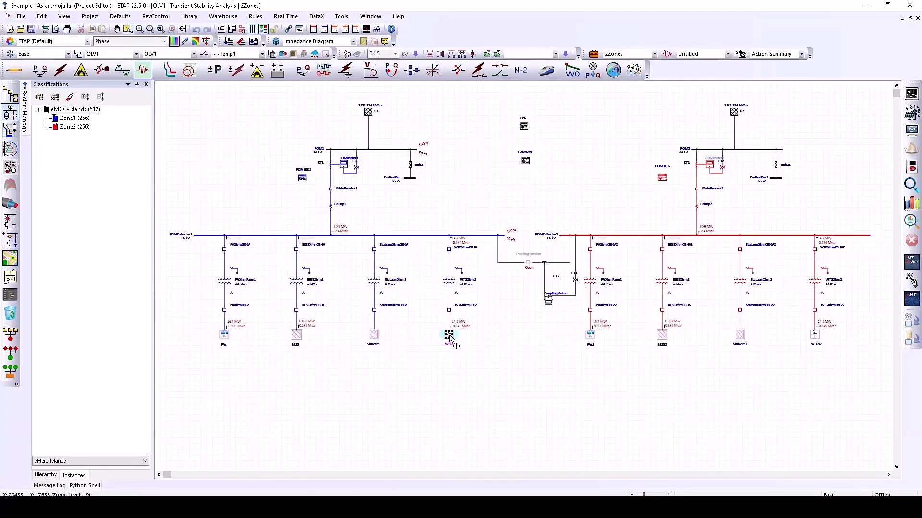
double_click(449, 336)
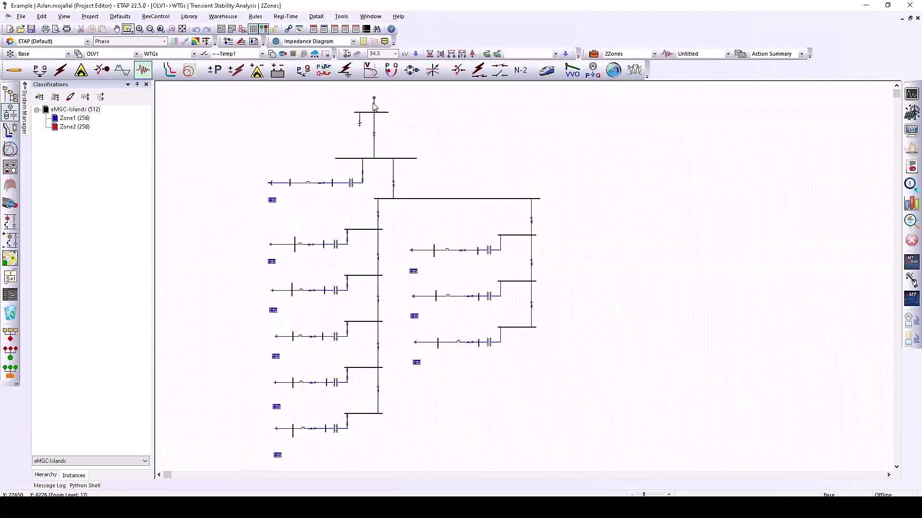
key("ctrl+F4")
double_click(374, 341)
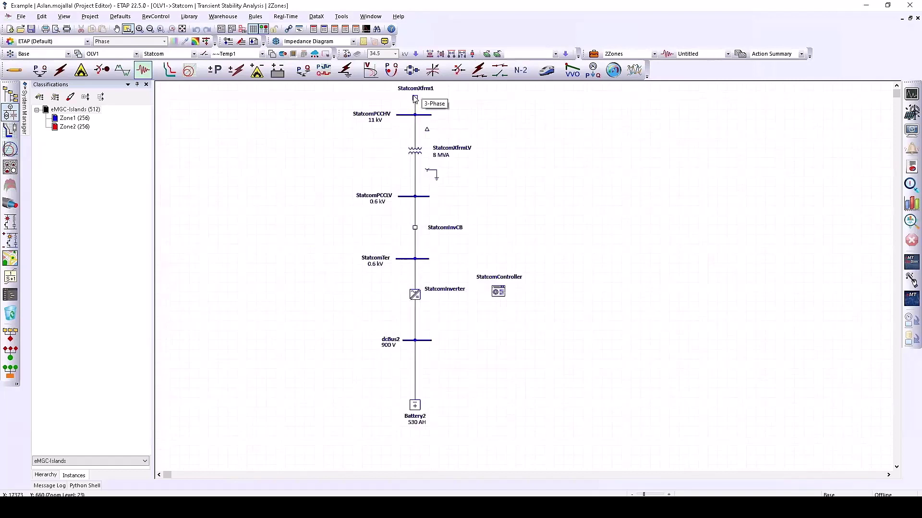
key("ctrl+F4")
double_click(294, 334)
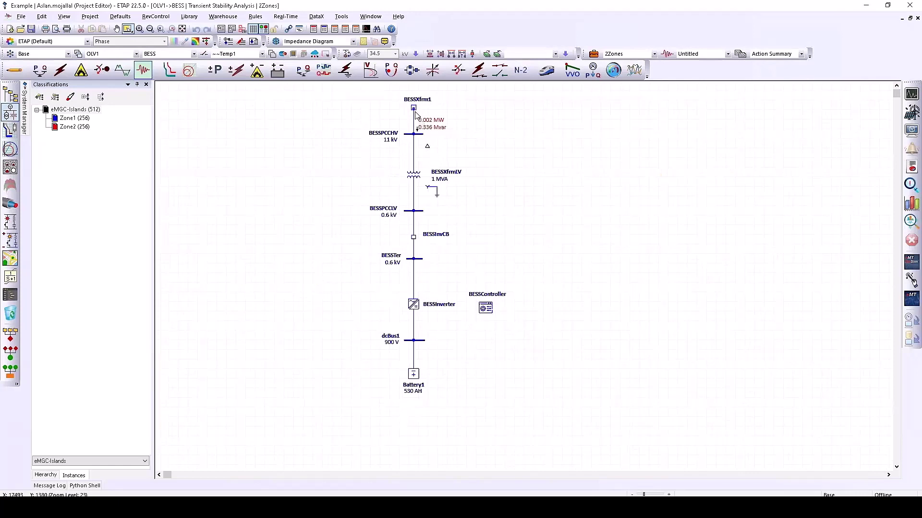
key("ctrl+F4")
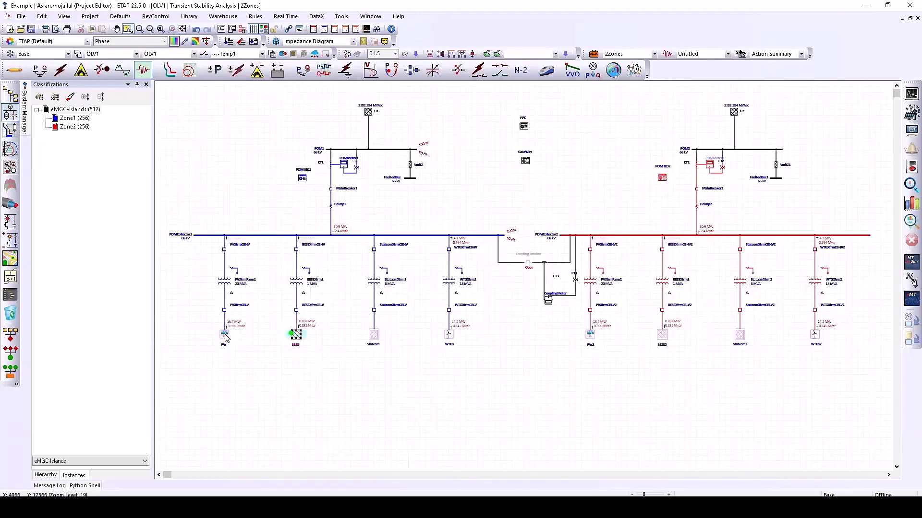
double_click(223, 336)
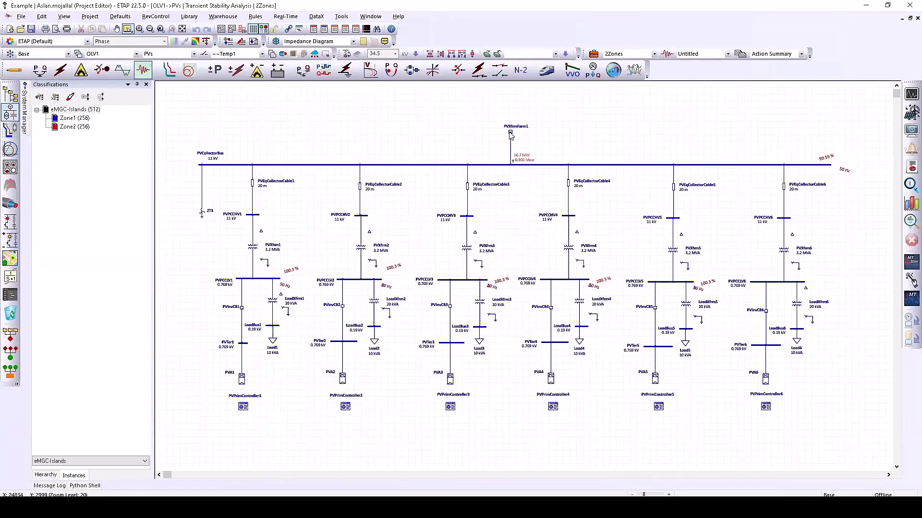
key("ctrl+F4")
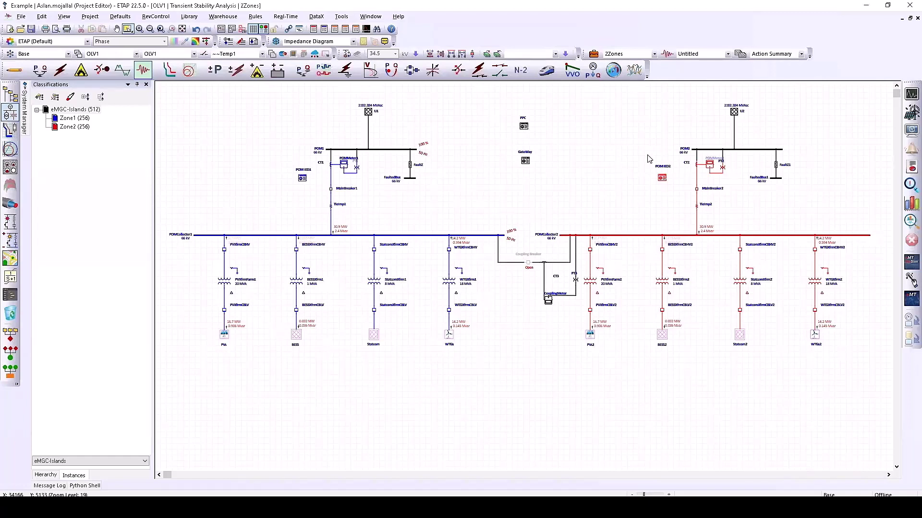
left_click_drag(648, 160, 736, 213)
left_click_drag(284, 164, 374, 216)
left_click_drag(187, 335, 485, 366)
left_click(579, 333)
left_click(528, 265)
left_click(530, 297)
left_click(525, 161)
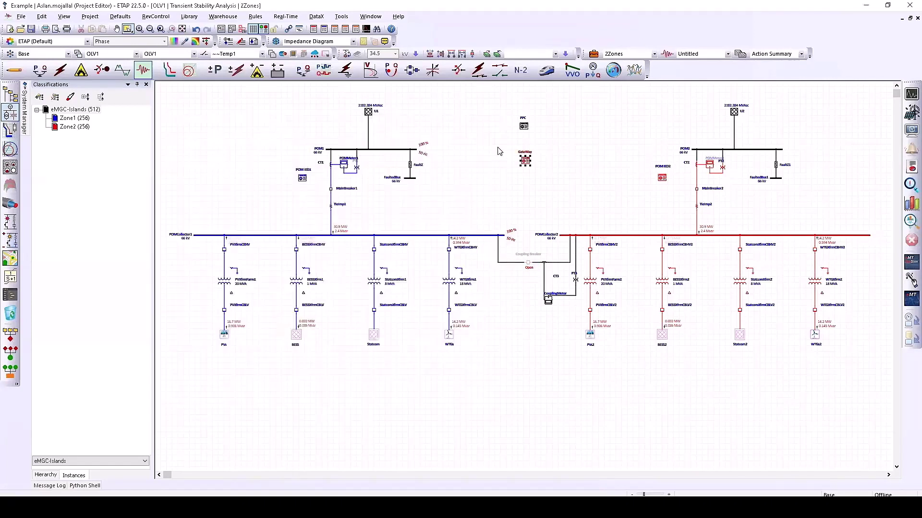
Step: Open the GateWay controller's editor on its DLL parameters page
double_click(525, 161)
left_click(317, 144)
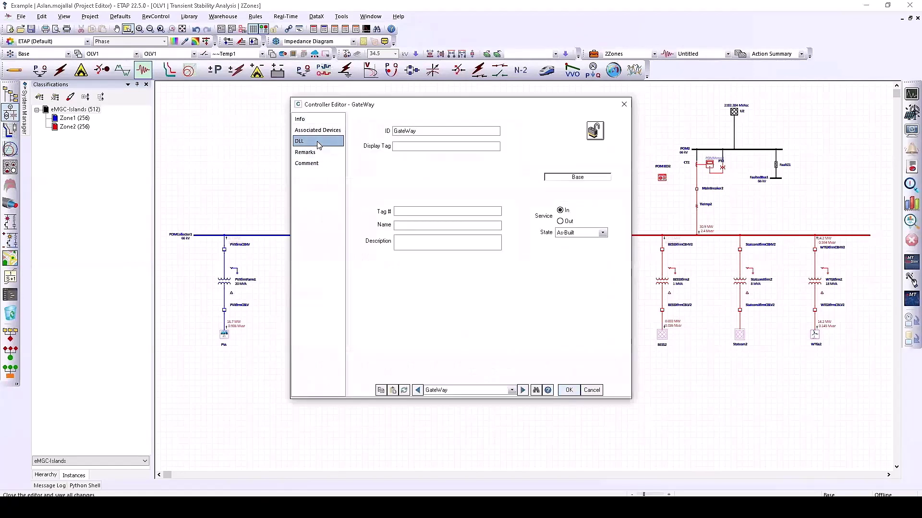
left_click_drag(364, 104, 215, 100)
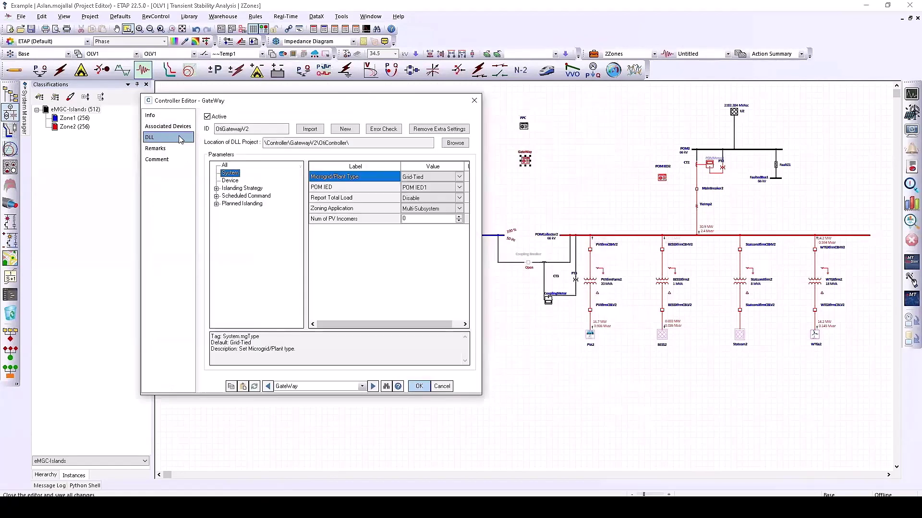
Step: Review the Scheduled Command entries: Initial Setting and Event1 through Event4
left_click(216, 196)
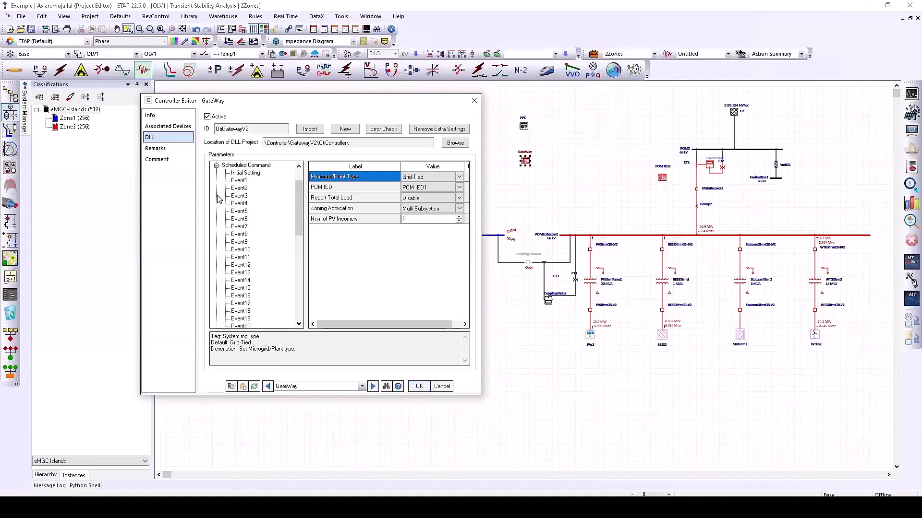
left_click(246, 174)
left_click(245, 181)
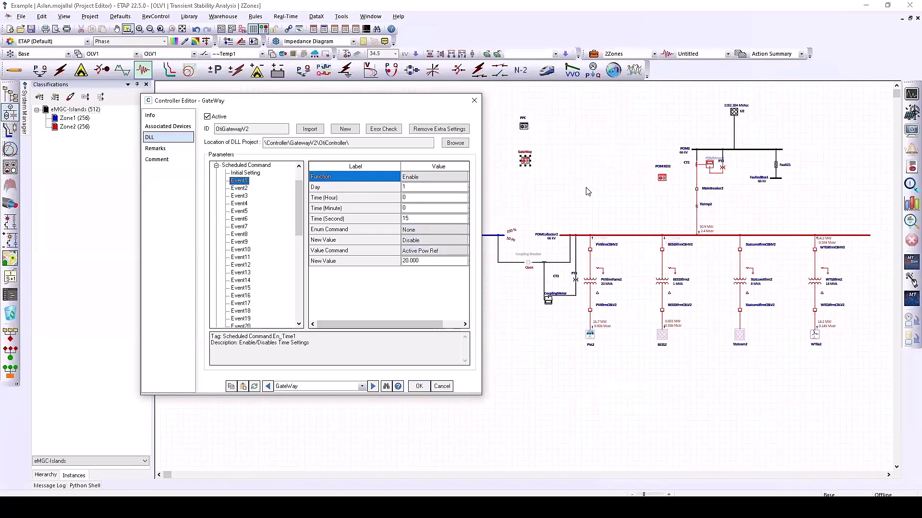
left_click(239, 189)
left_click(236, 197)
left_click(237, 204)
Step: Close the GateWay settings and review the devices associated with the PPC controller
left_click(418, 386)
double_click(524, 127)
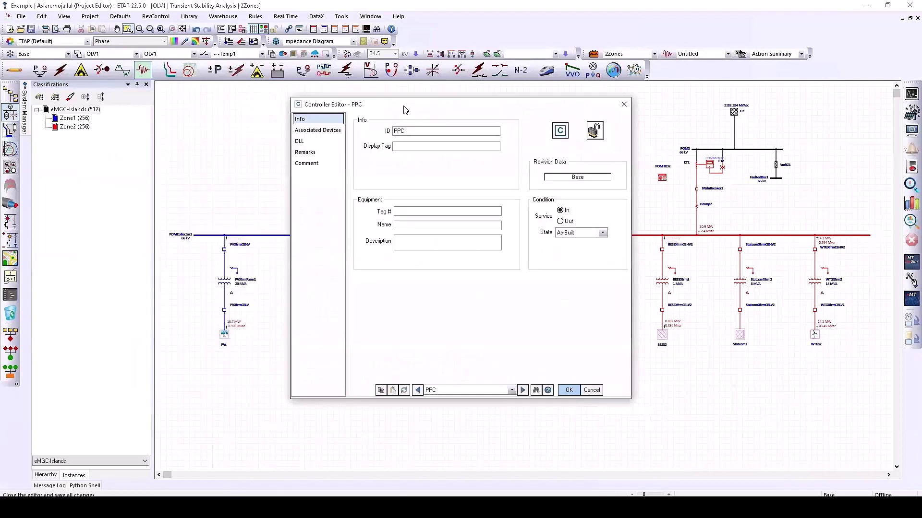
left_click_drag(396, 103, 212, 97)
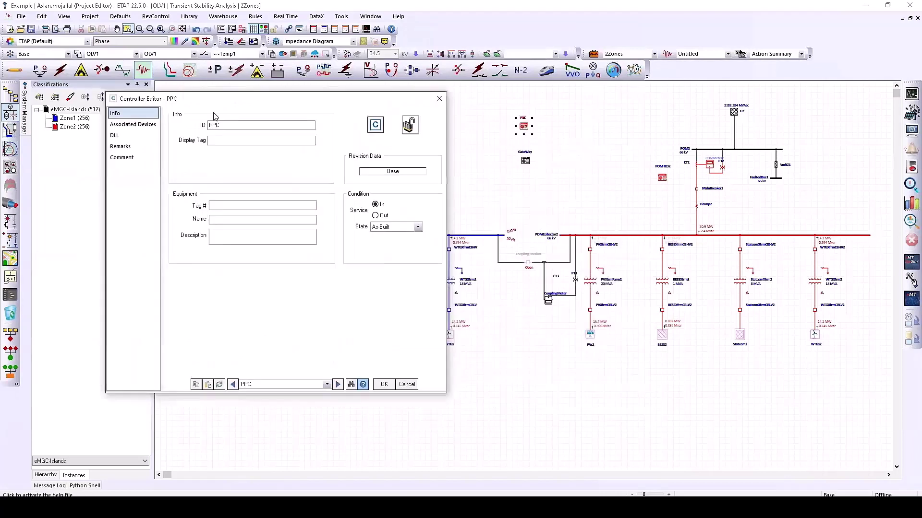
left_click(148, 127)
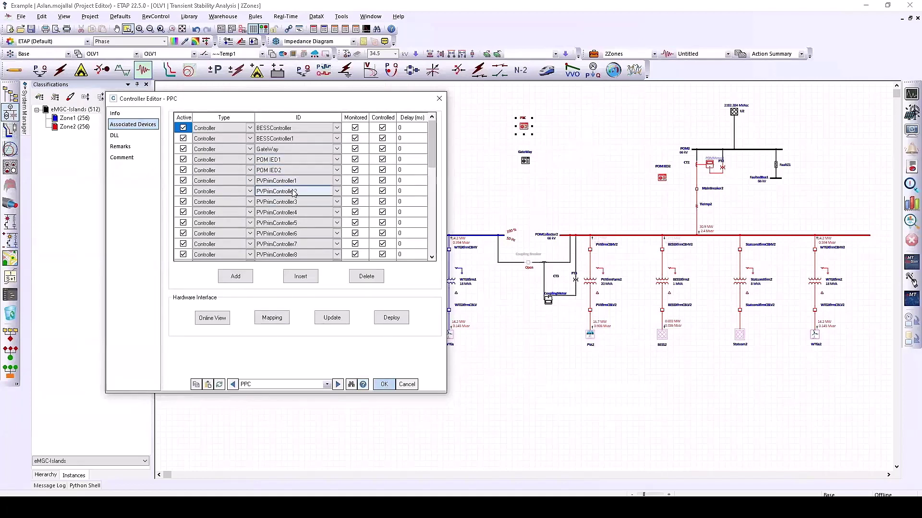
scroll(294, 191, "down", 3)
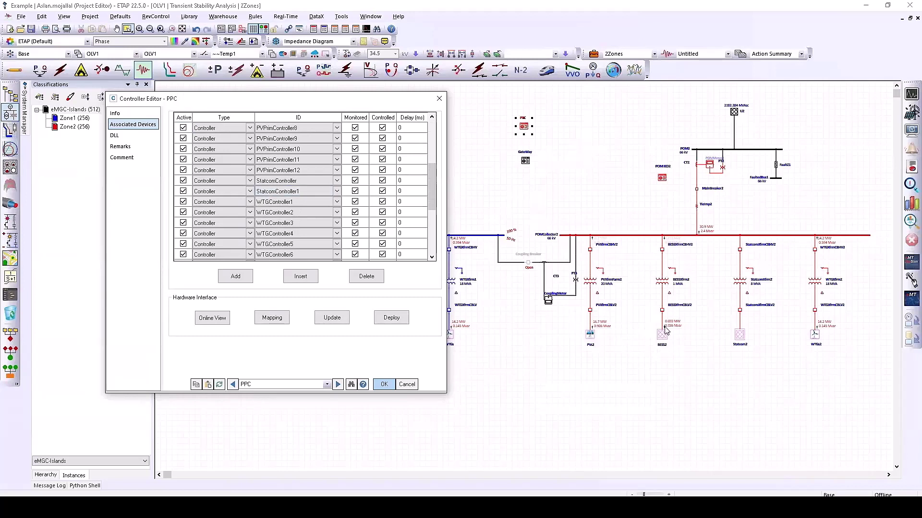
scroll(318, 204, "down", 3)
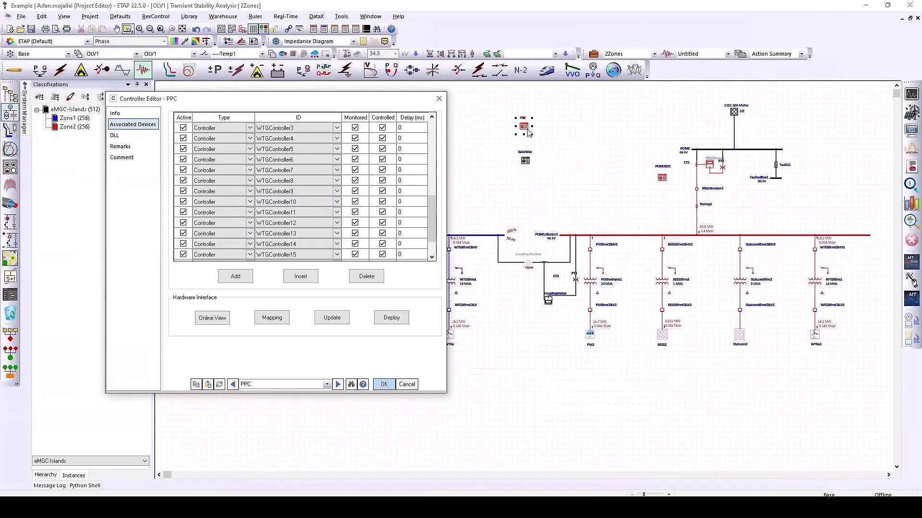
Step: Review the PPC's active and reactive power dispatch priority settings on the DLL page
left_click(114, 135)
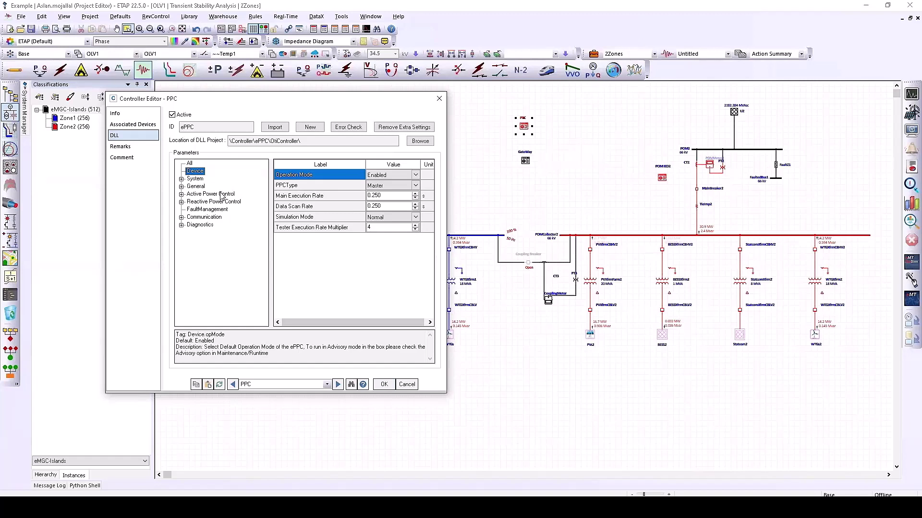
left_click(182, 193)
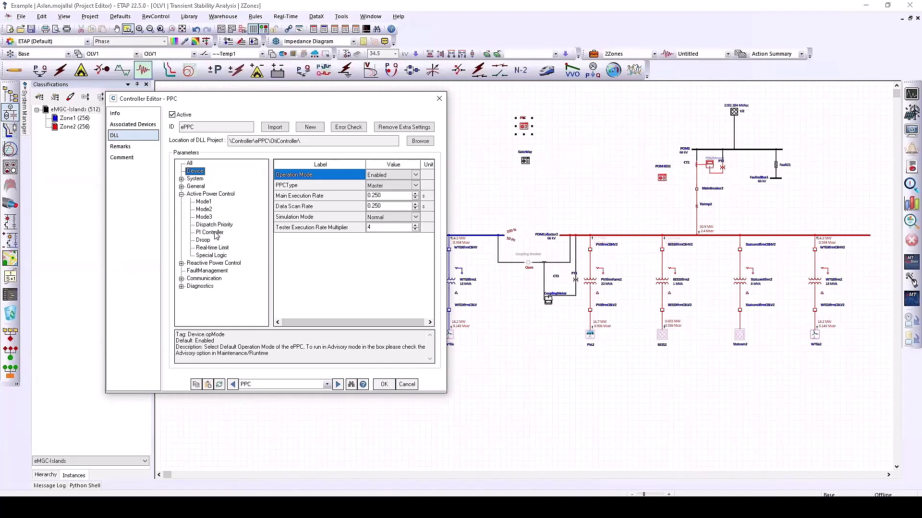
left_click(217, 225)
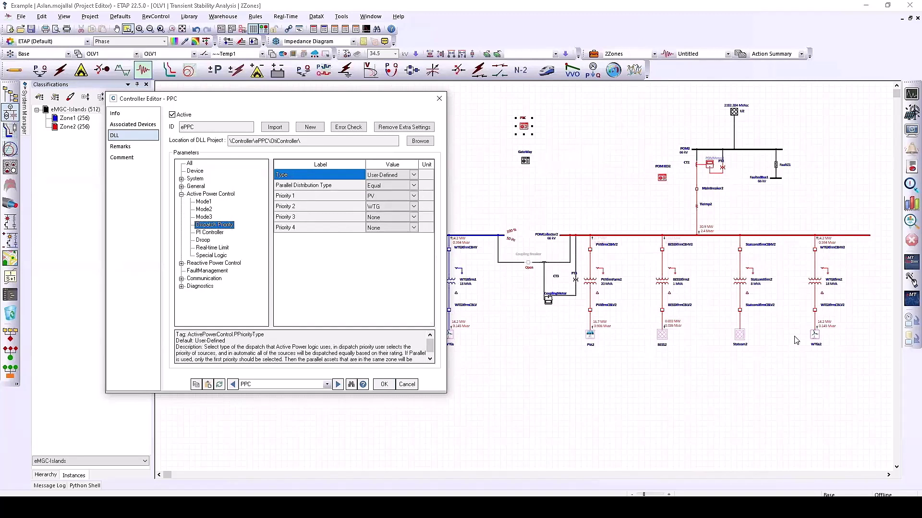
left_click(182, 264)
left_click(210, 286)
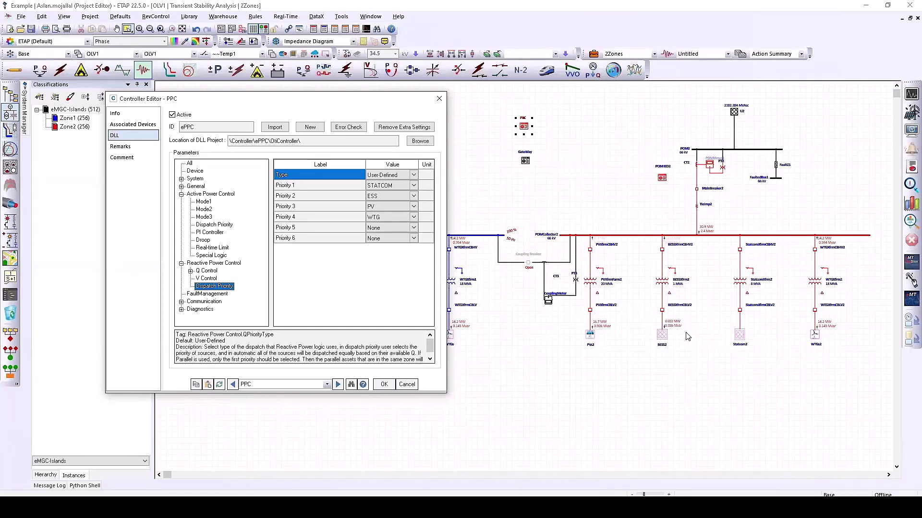
Step: Check the PPC's Special Logic and droop control settings, then close the editor
left_click(223, 256)
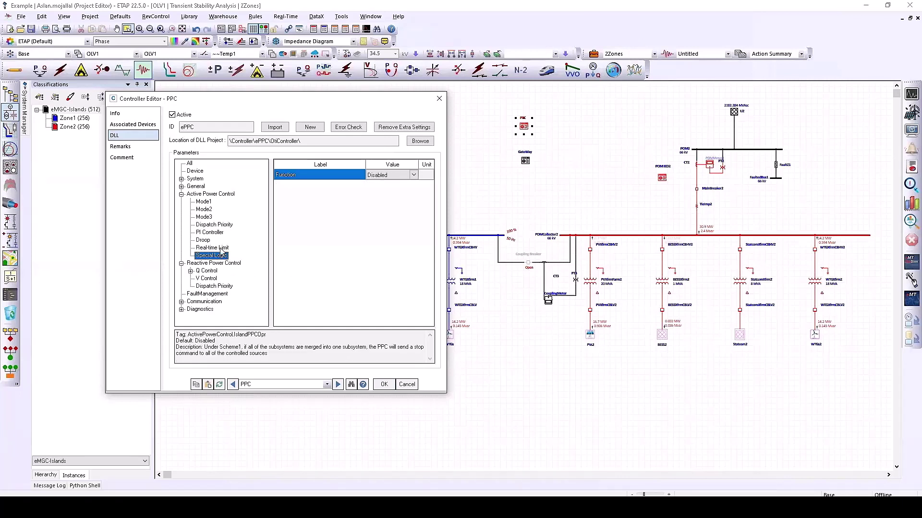
left_click(214, 241)
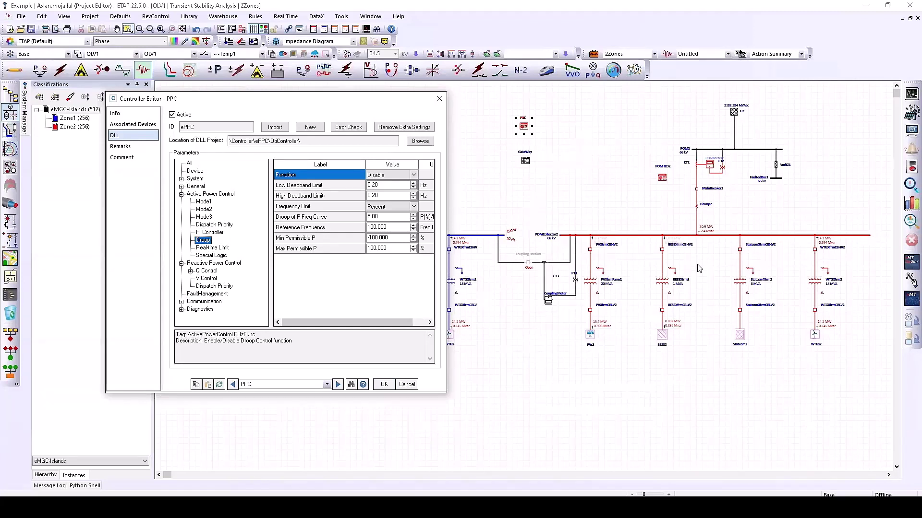
key("Escape")
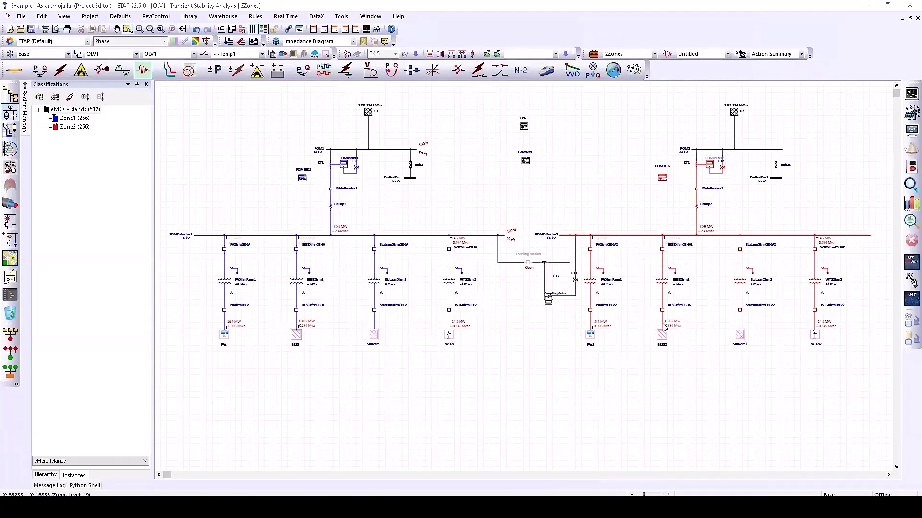
Step: Open the 2Zones transient stability plots in the browser
left_click(909, 206)
key("alt+Tab")
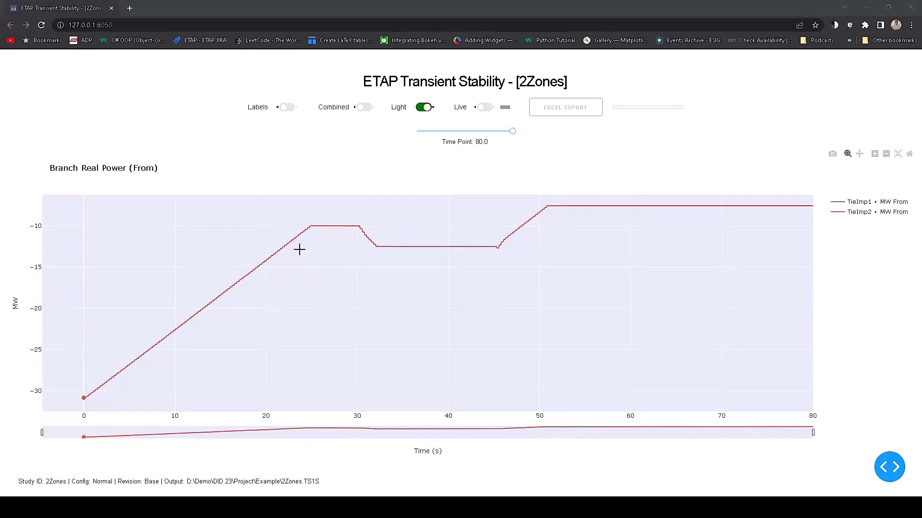
Step: Plot PVXfrmFarm1 and WTGXfrm1 MW From in a new tab, then close the plot viewer
mouse_move(334, 225)
left_click(646, 216)
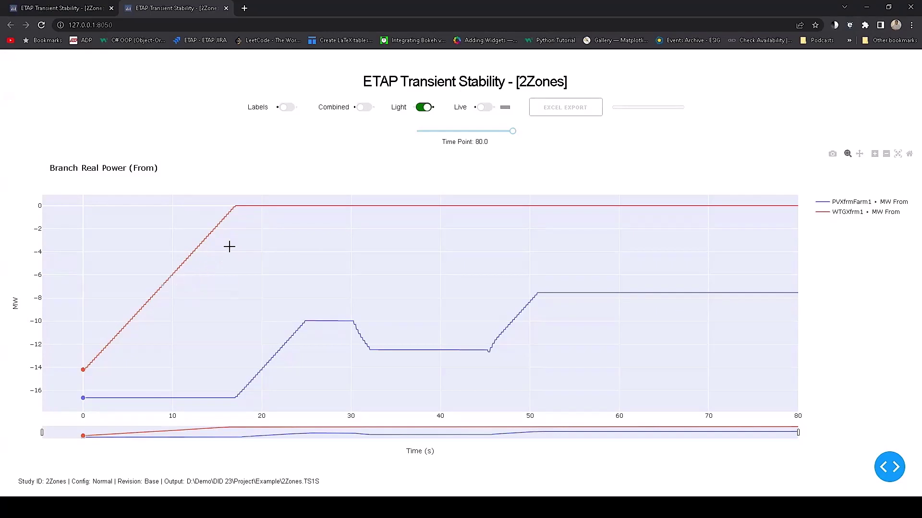
mouse_move(290, 332)
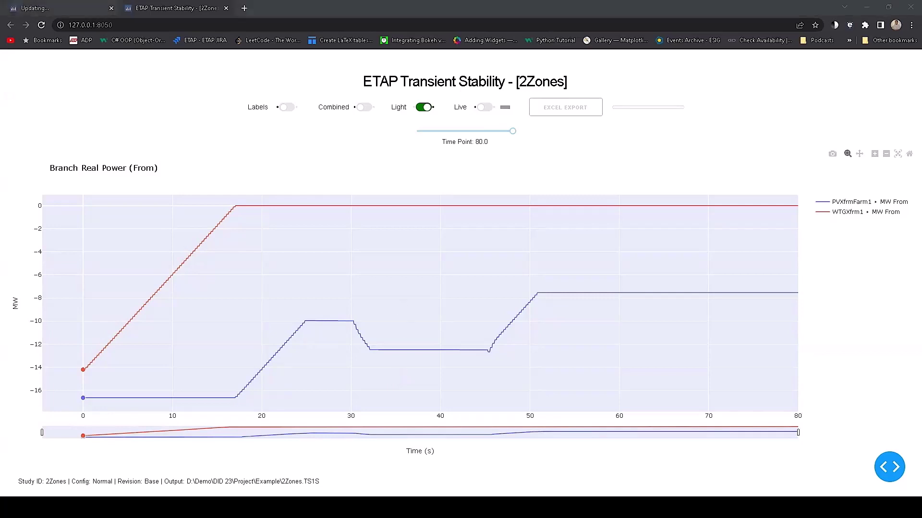
left_click(907, 9)
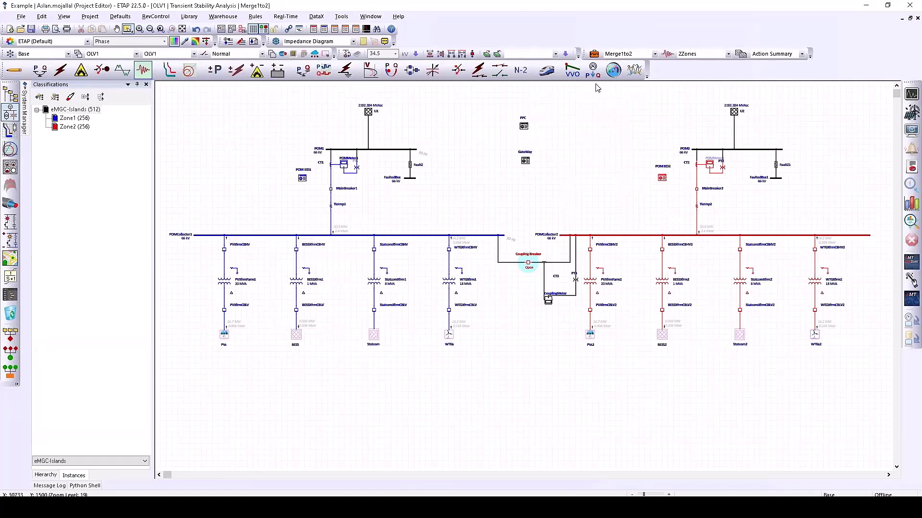
Step: Review Merge1to2's actions: MainBreaker1 opens and the coupling breaker closes at 10 s
left_click(594, 56)
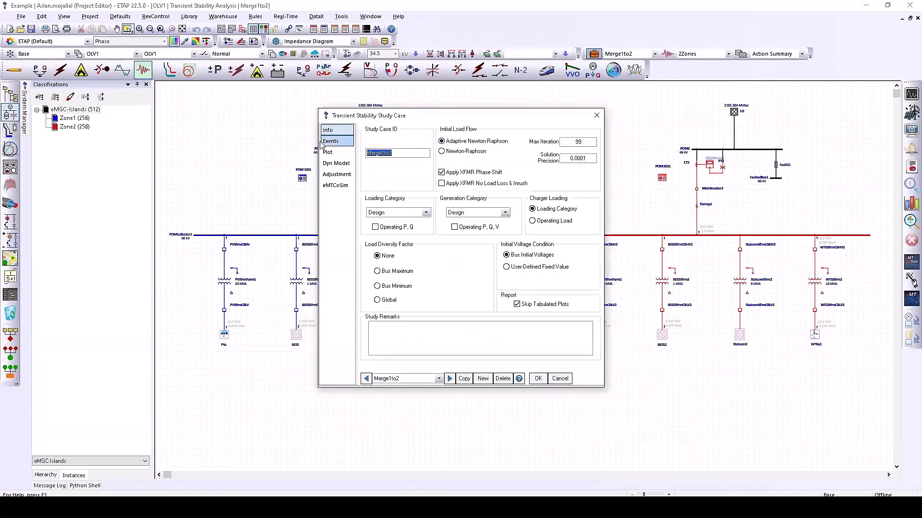
left_click(326, 143)
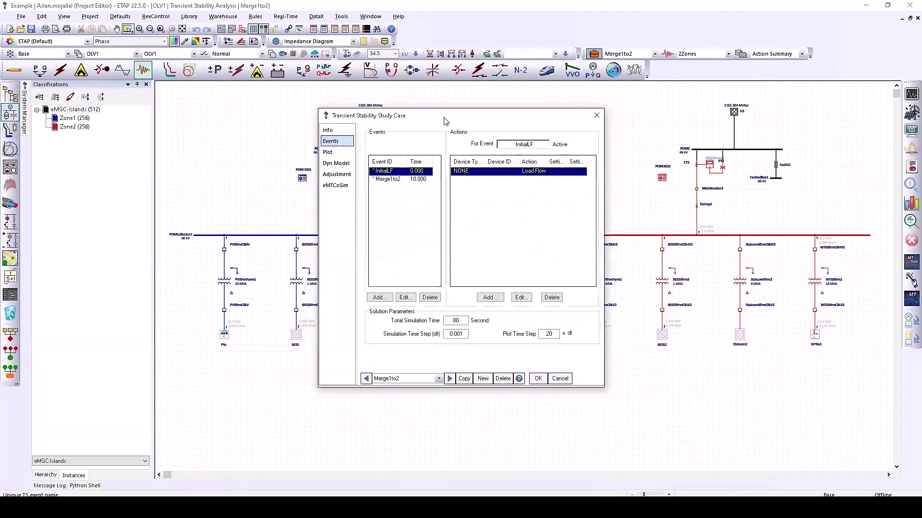
left_click_drag(447, 116, 728, 115)
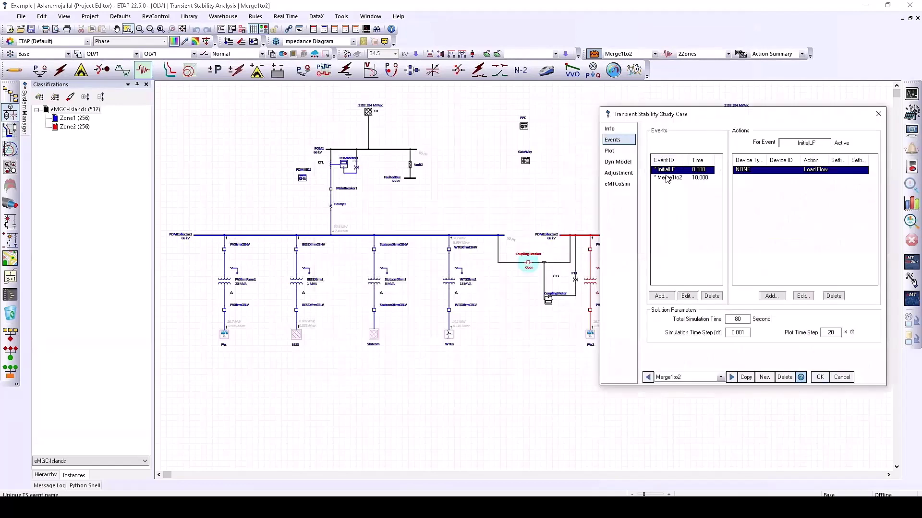
left_click(691, 178)
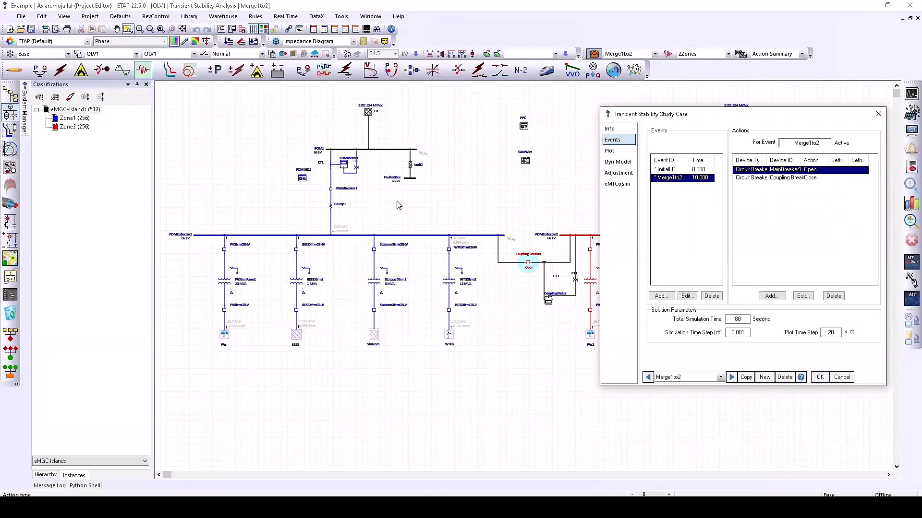
left_click(783, 179)
left_click(782, 170)
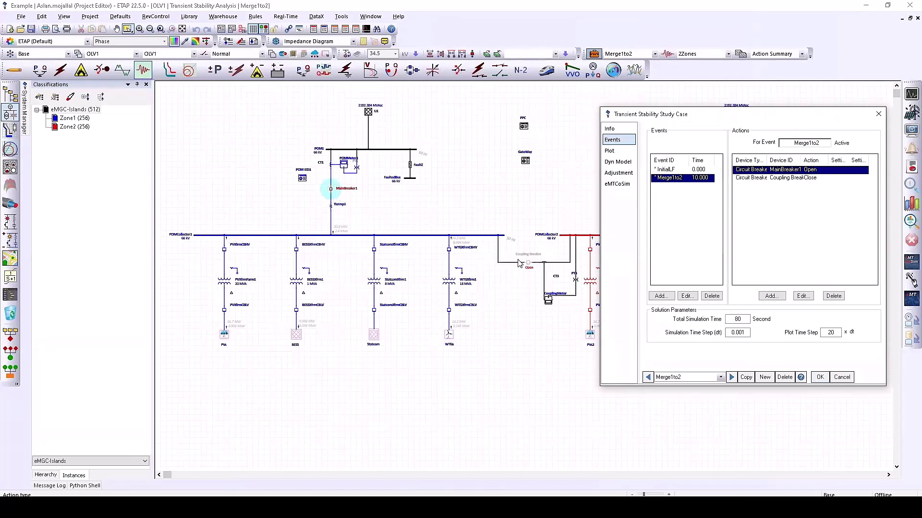
left_click_drag(672, 114, 95, 122)
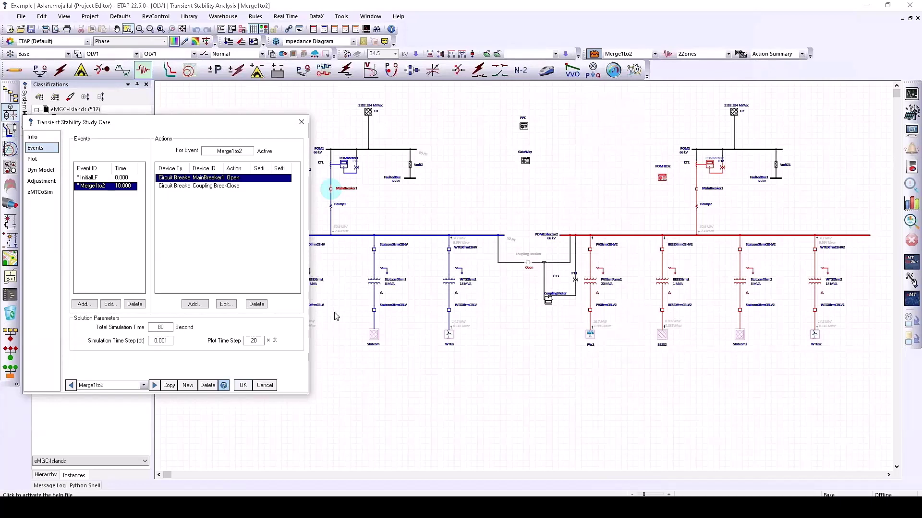
key("Return")
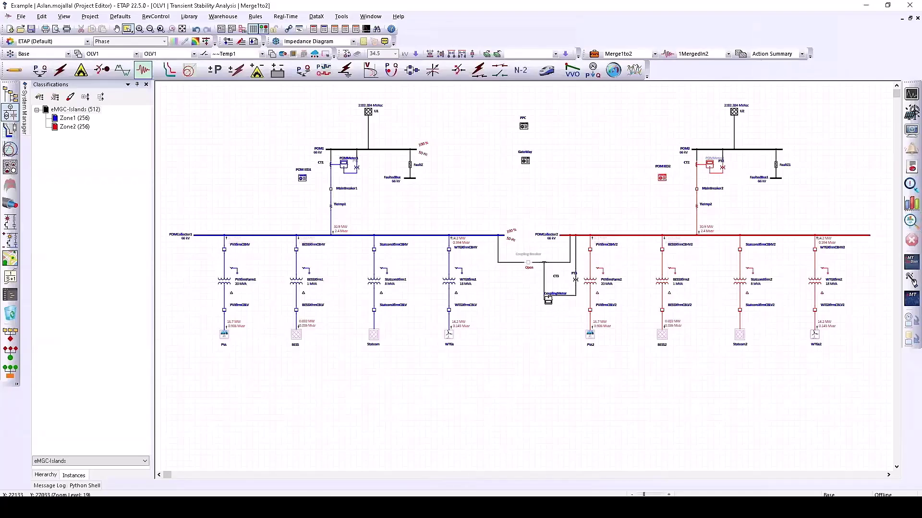
Step: Switch the 1MergedIn2 chart to the light theme and toggle TieImp1 and TieImp2 traces to compare
mouse_move(309, 493)
left_click(376, 481)
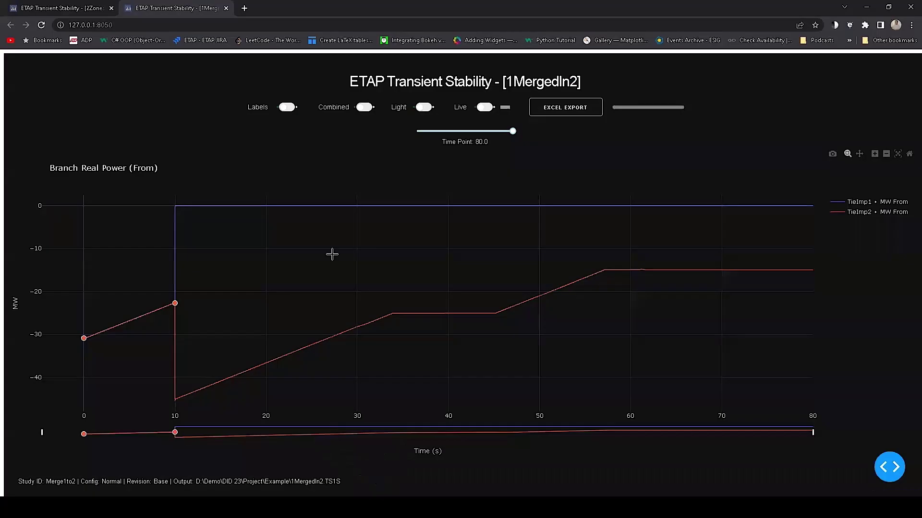
left_click(423, 107)
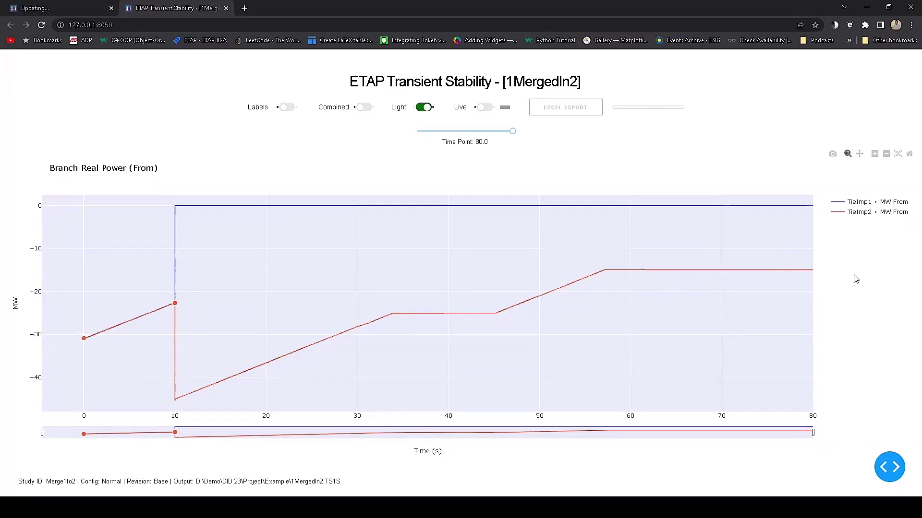
left_click(901, 212)
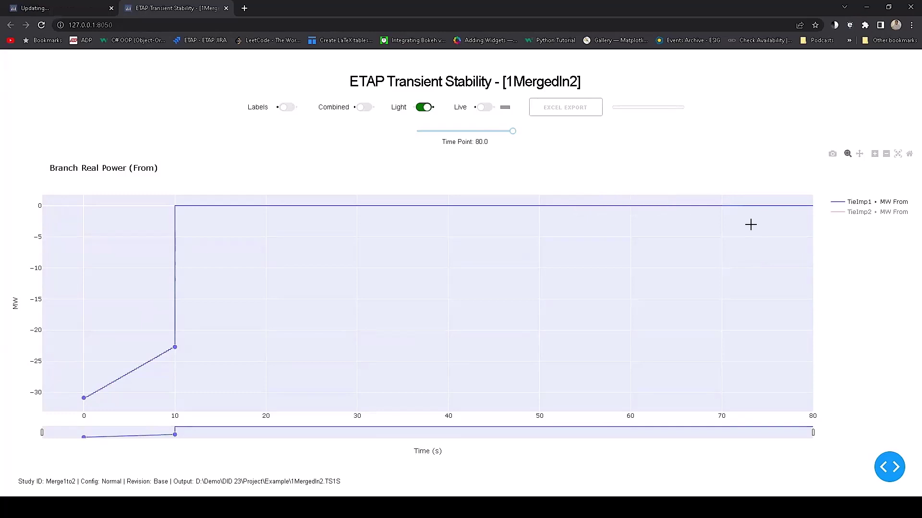
left_click(861, 213)
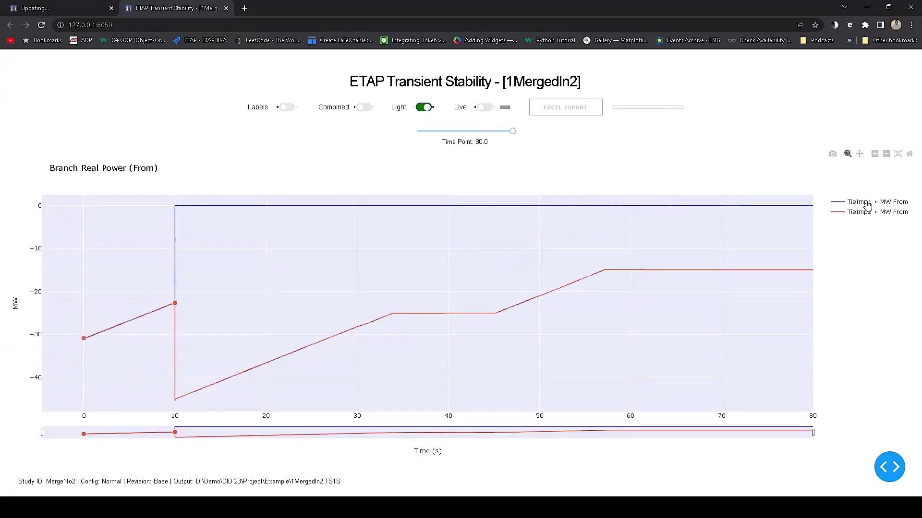
left_click(867, 206)
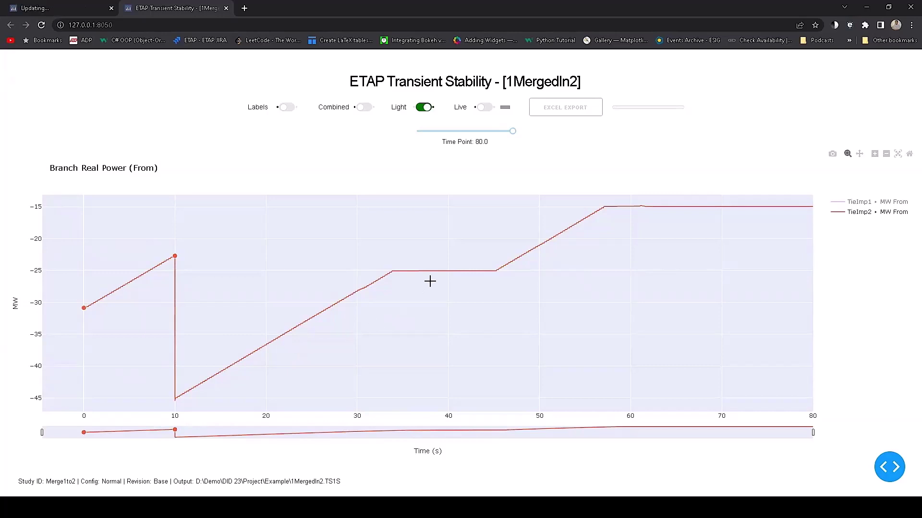
left_click(867, 206)
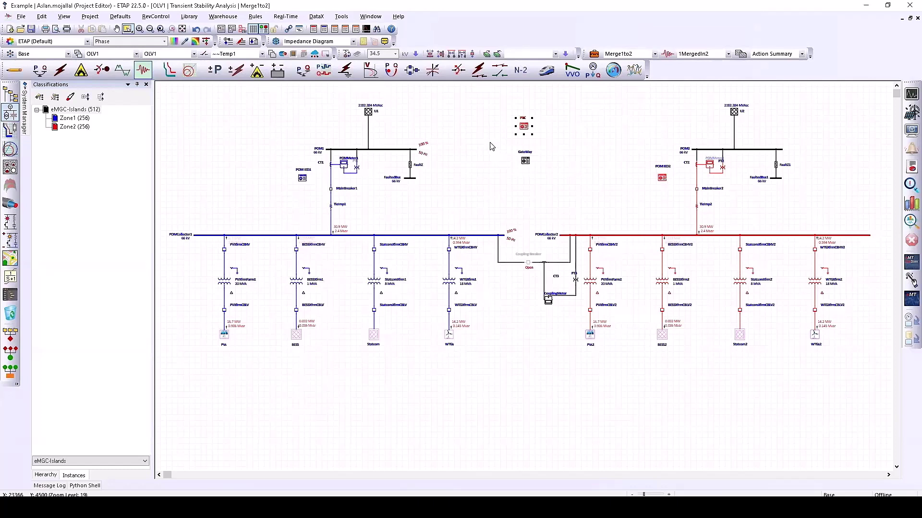
Step: Set the PPC controller's Simulation Mode to HIL Test on the DLL page
double_click(526, 128)
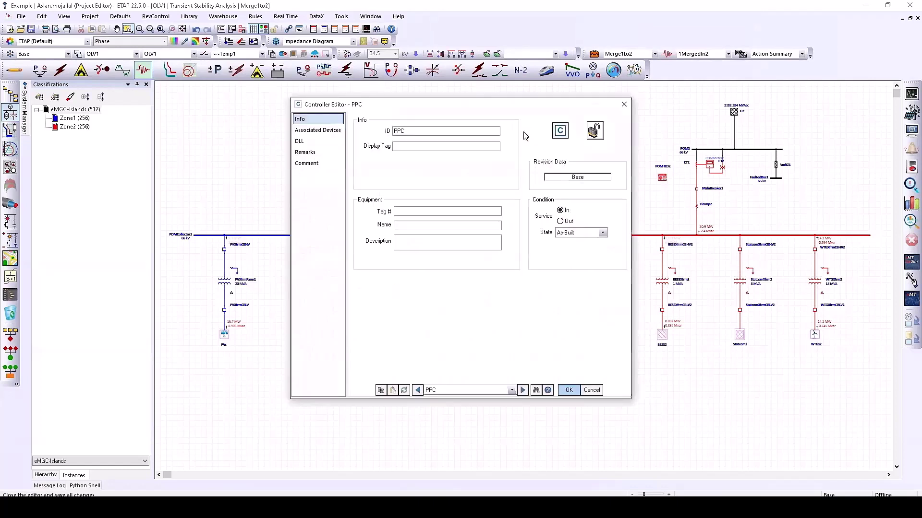
left_click(300, 141)
left_click(571, 223)
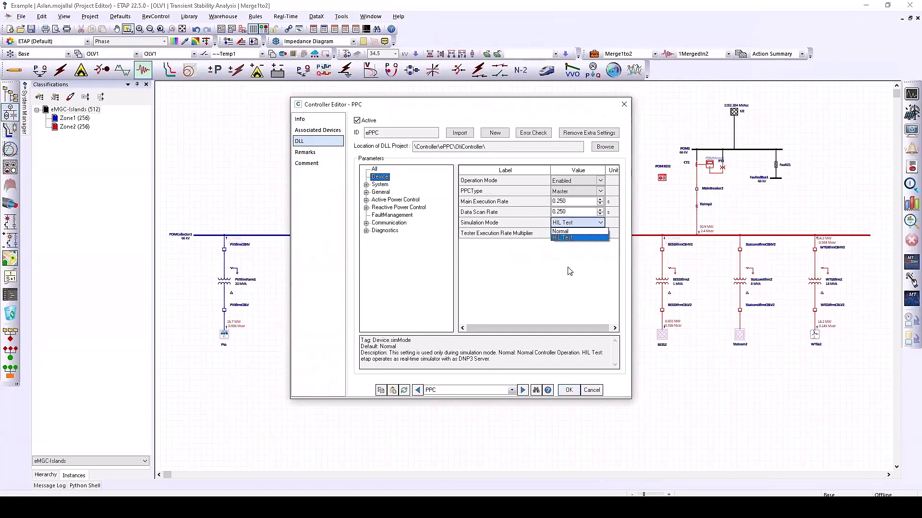
left_click(570, 226)
left_click(569, 224)
Step: Deploy the PPC logic to generate Controller_Deploy.mgc and open its file location
left_click(317, 130)
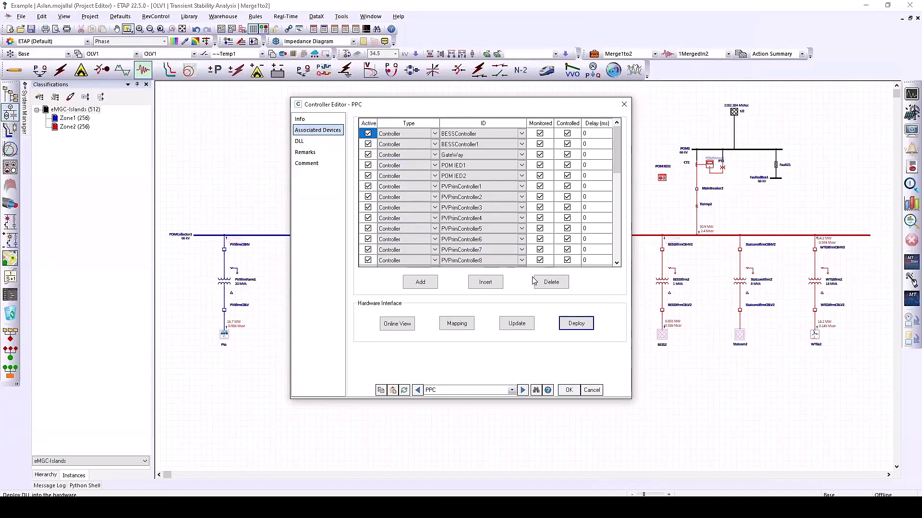
left_click(566, 327)
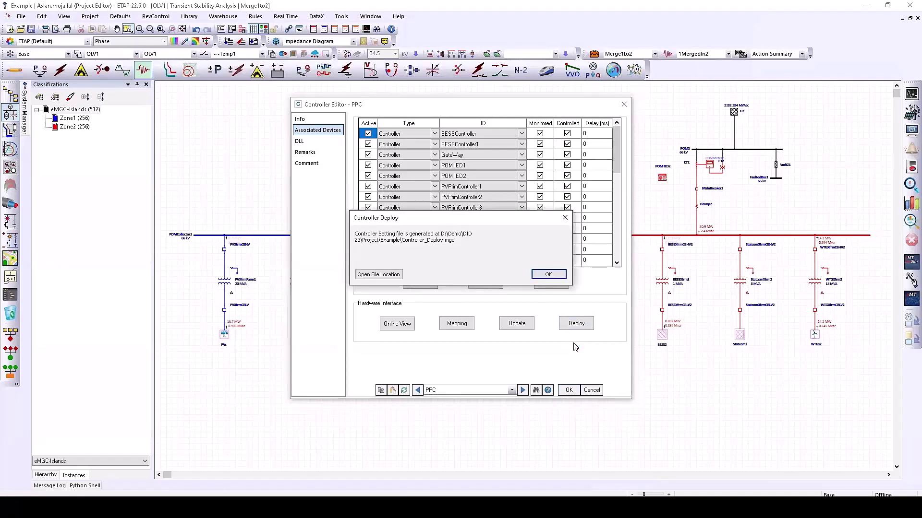
left_click(392, 276)
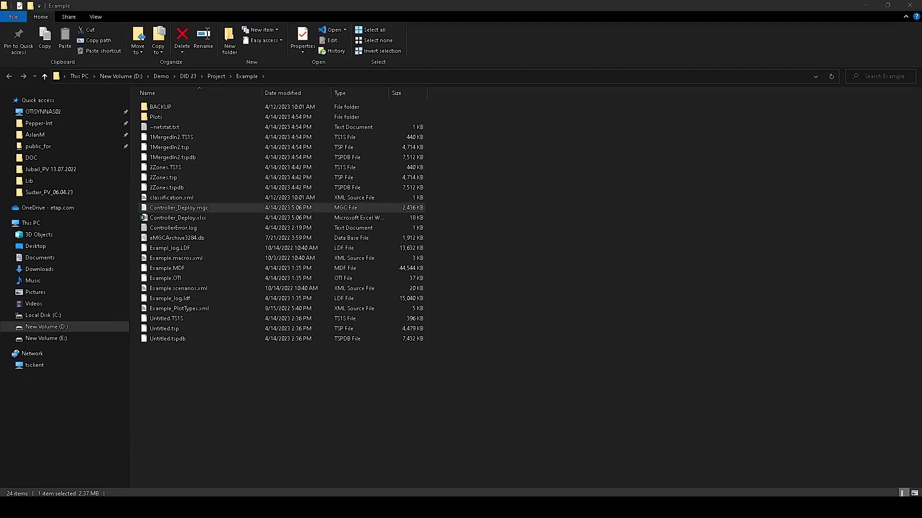
Step: Switch to the ePPC dashboard's Maintenance page in the browser
key("alt+Tab")
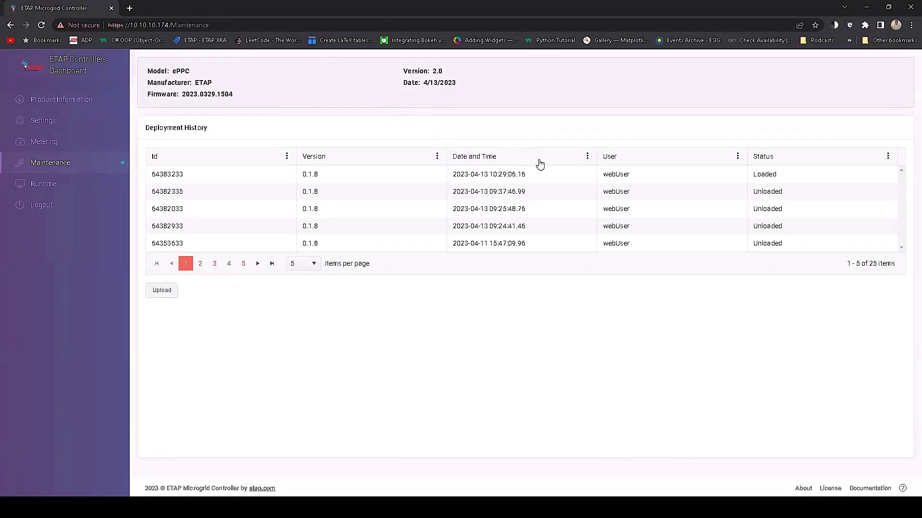
Step: Upload Controller_Deploy.mgc as a new deployment to the ePPC
left_click(168, 292)
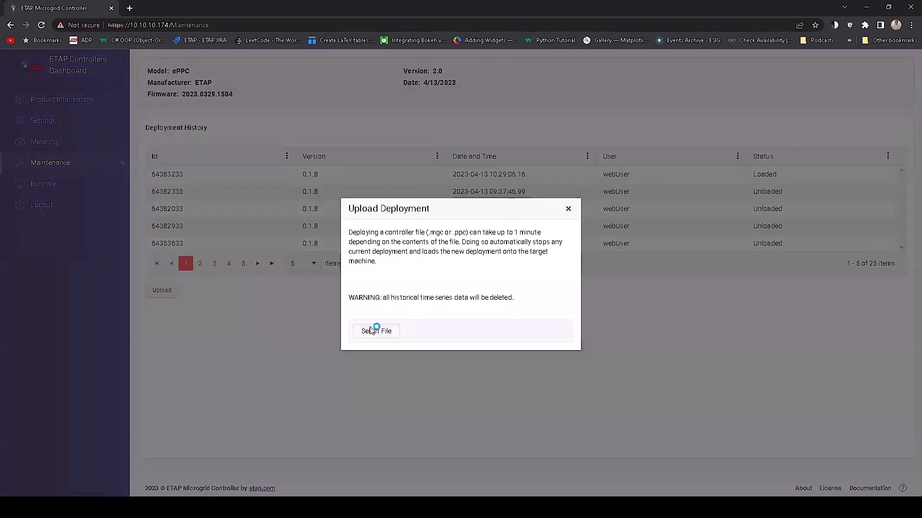
left_click(371, 330)
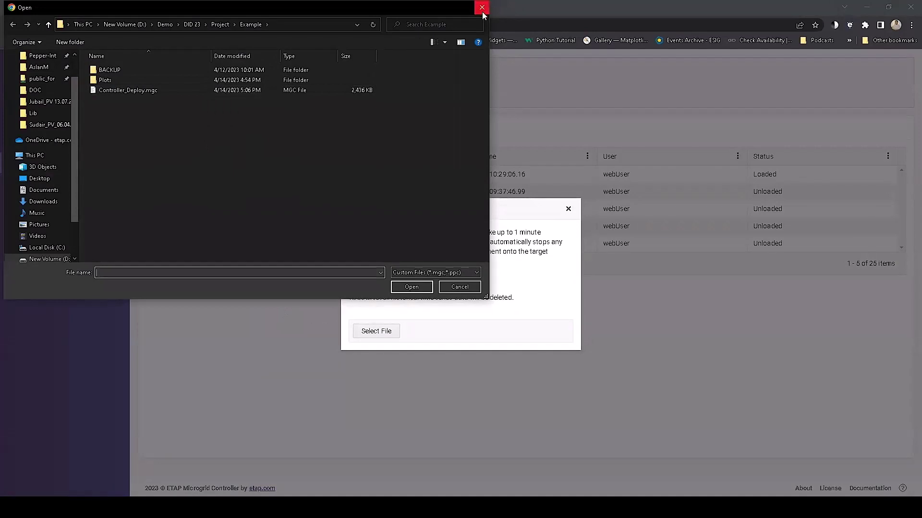
double_click(321, 88)
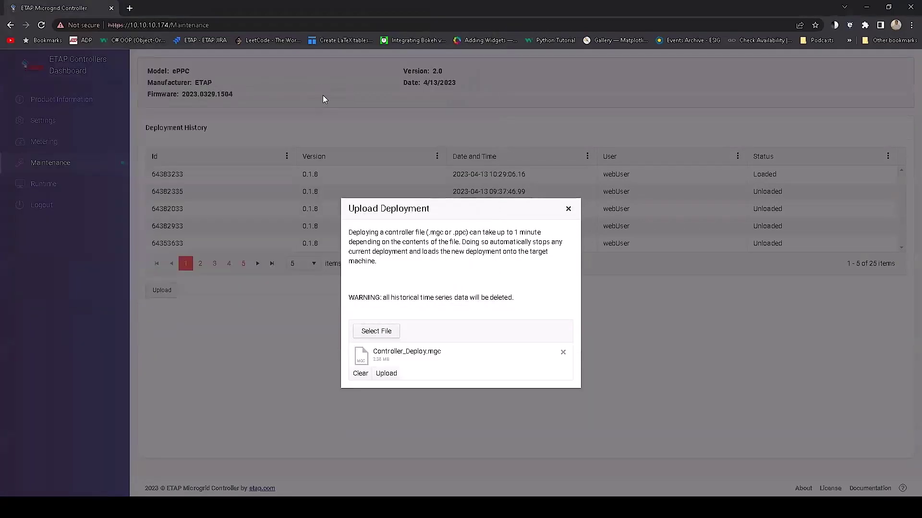
left_click(387, 374)
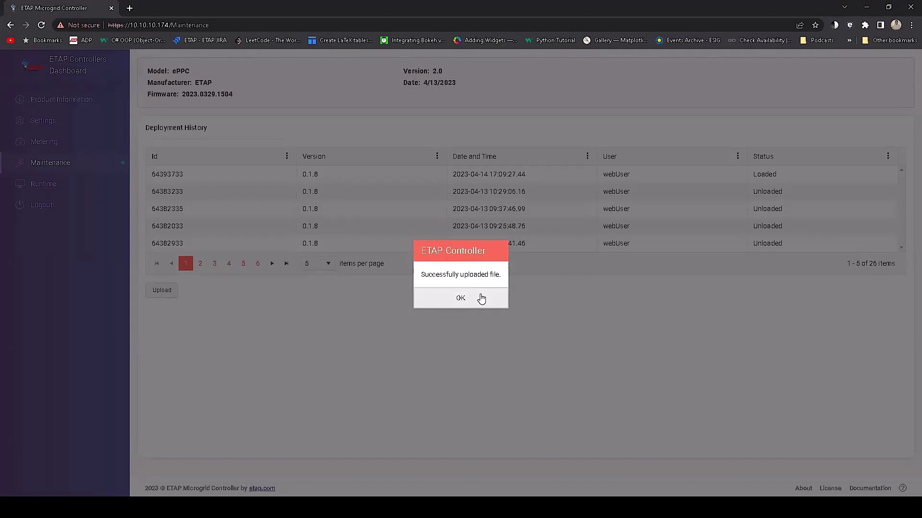
Step: Dismiss the deployment upload success message
left_click(482, 298)
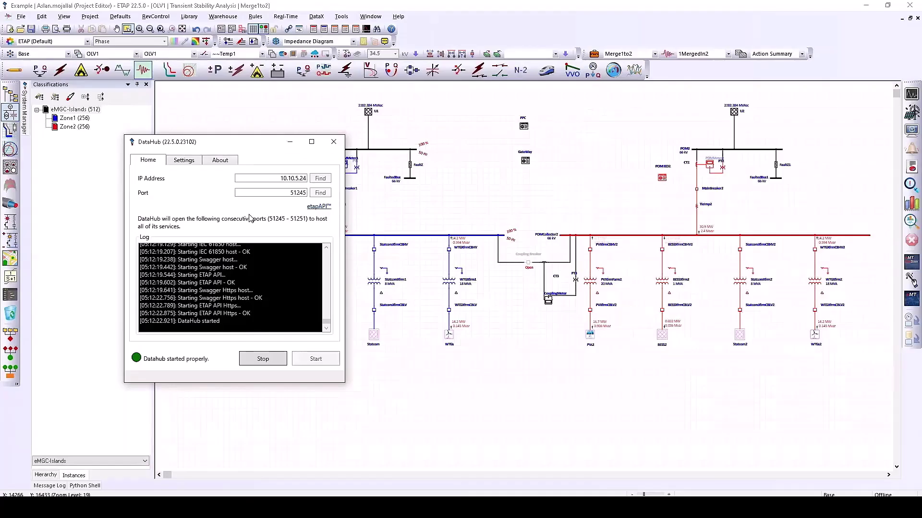